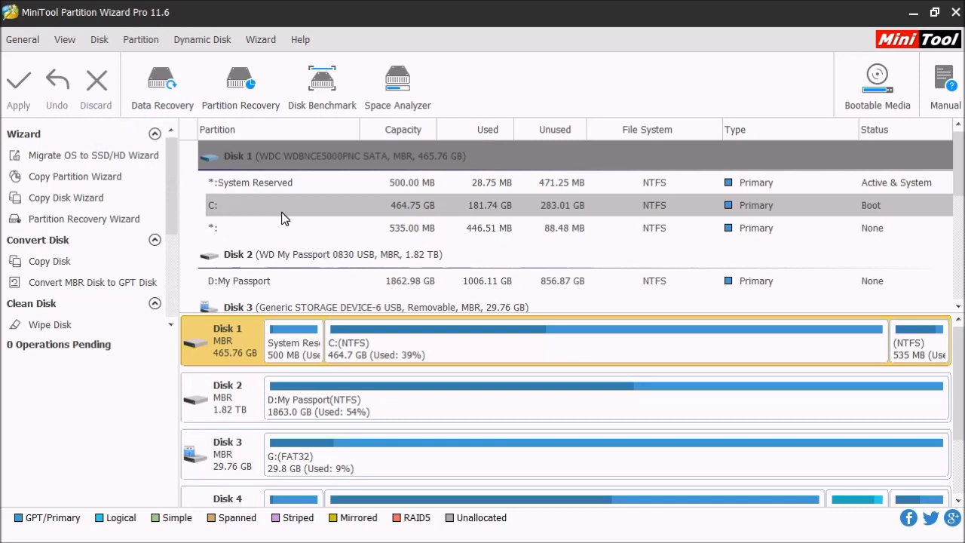
{"action": "scroll", "coordinate": [284, 218], "scroll_direction": "down", "scroll_amount": 3}
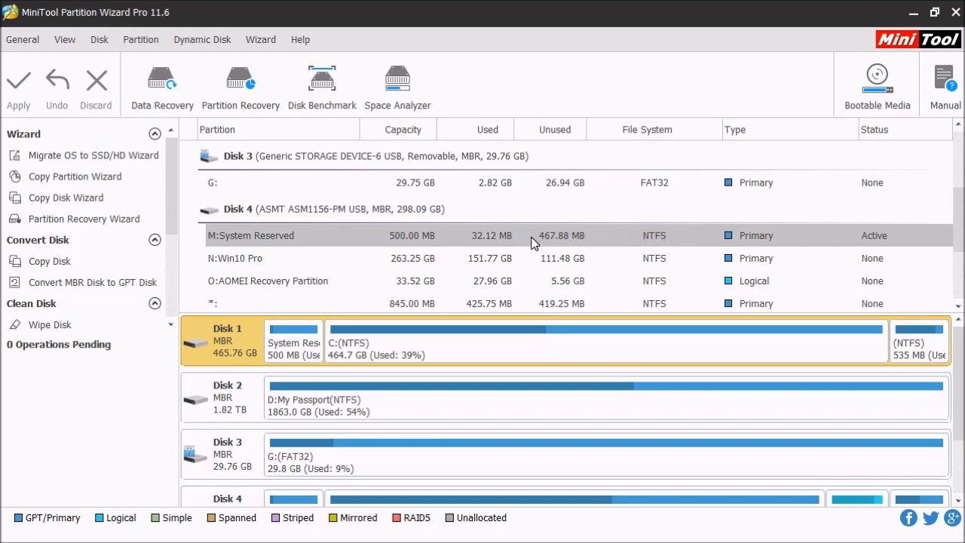
{"action": "scroll", "coordinate": [528, 237], "scroll_direction": "down", "scroll_amount": 3}
{"action": "scroll", "coordinate": [392, 347], "scroll_direction": "down", "scroll_amount": 3}
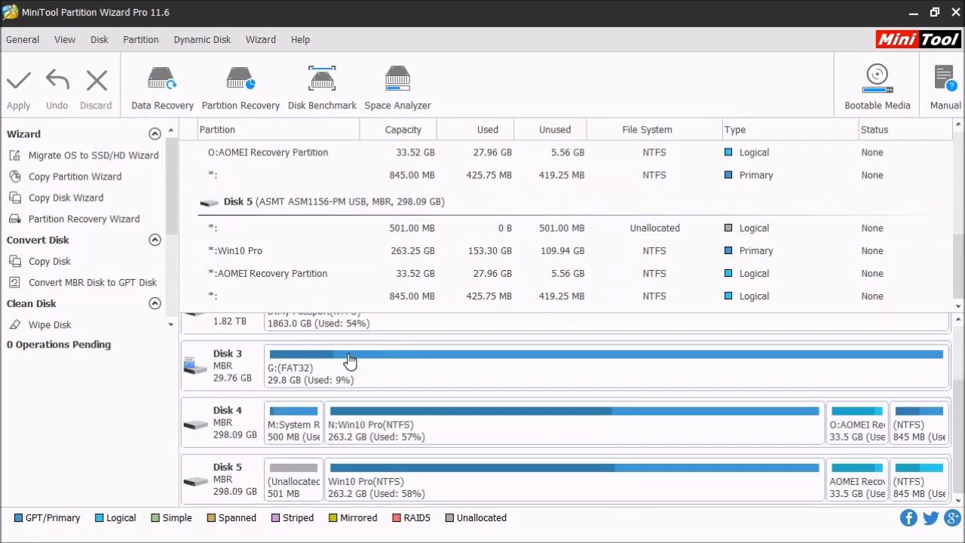